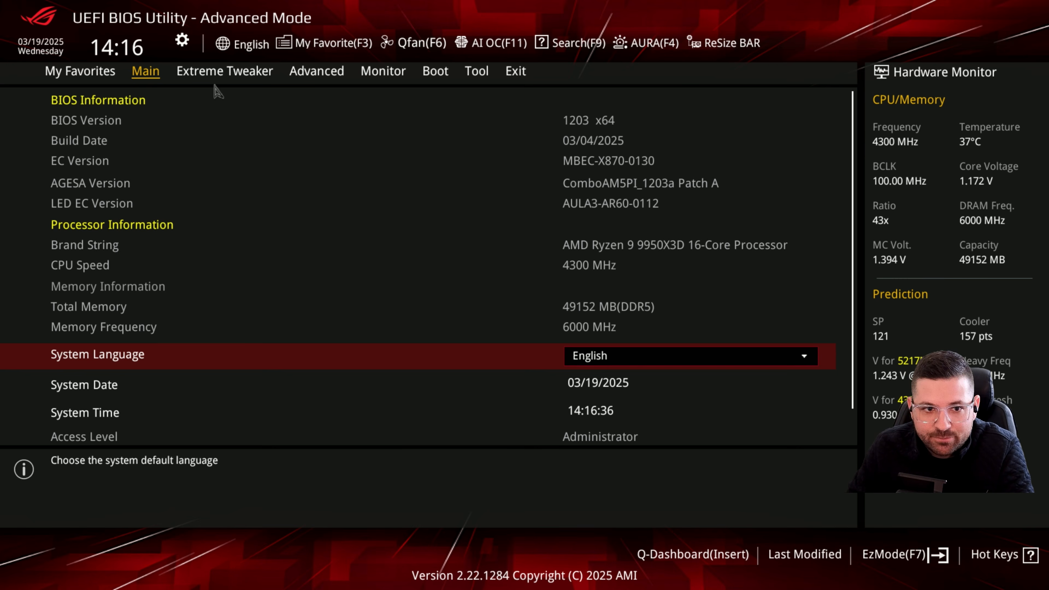
- Examine the Extreme Tweaker settings from the Ai Overclock Tuner and DOCP profile down to Precision Boost Overdrive
left_click(203, 68)
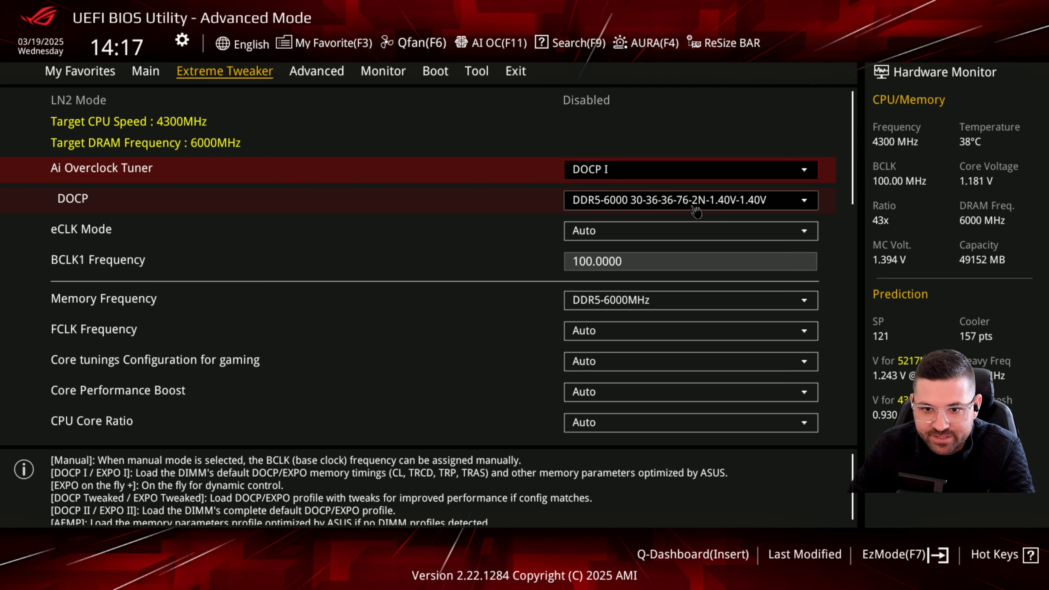
key("Down")
key("Down")
key("Down")
key("Down")
key("Down")
key("Down")
key("Down")
key("Down")
key("Down")
key("Down")
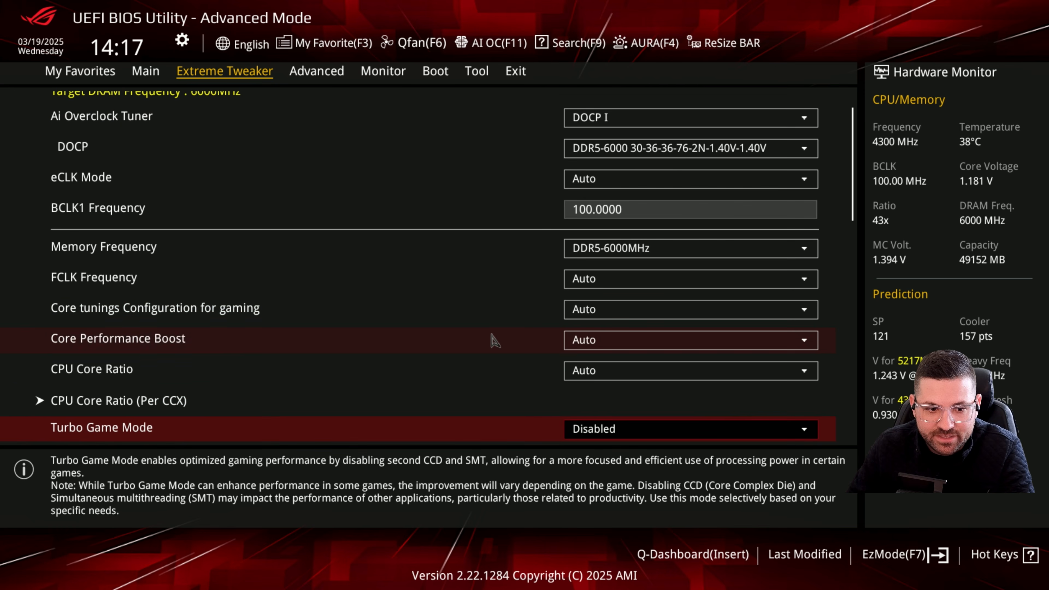
key("Down")
key("Down")
key("Down")
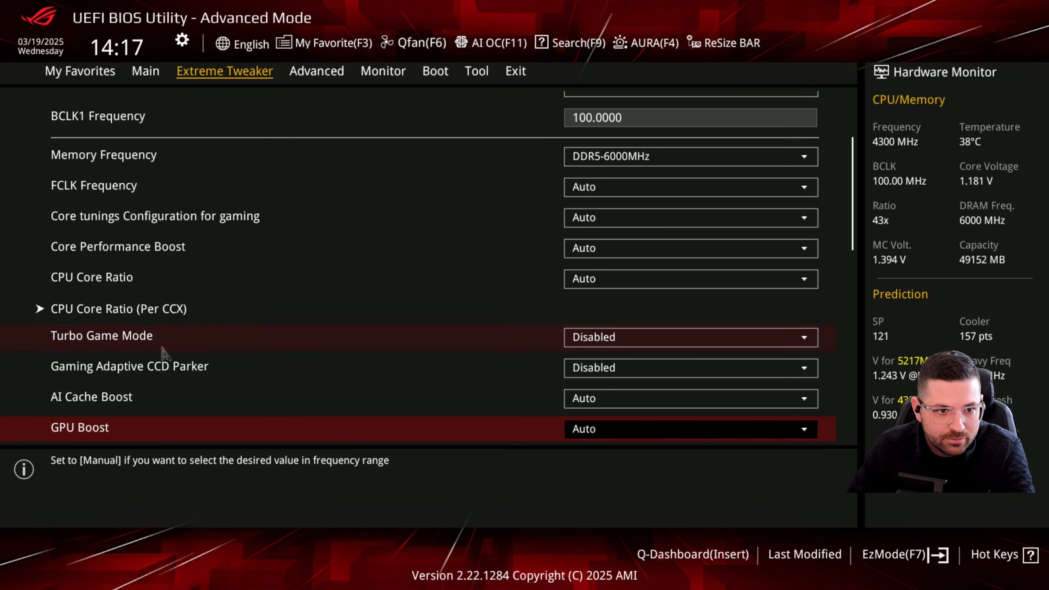
key("Down")
key("Down")
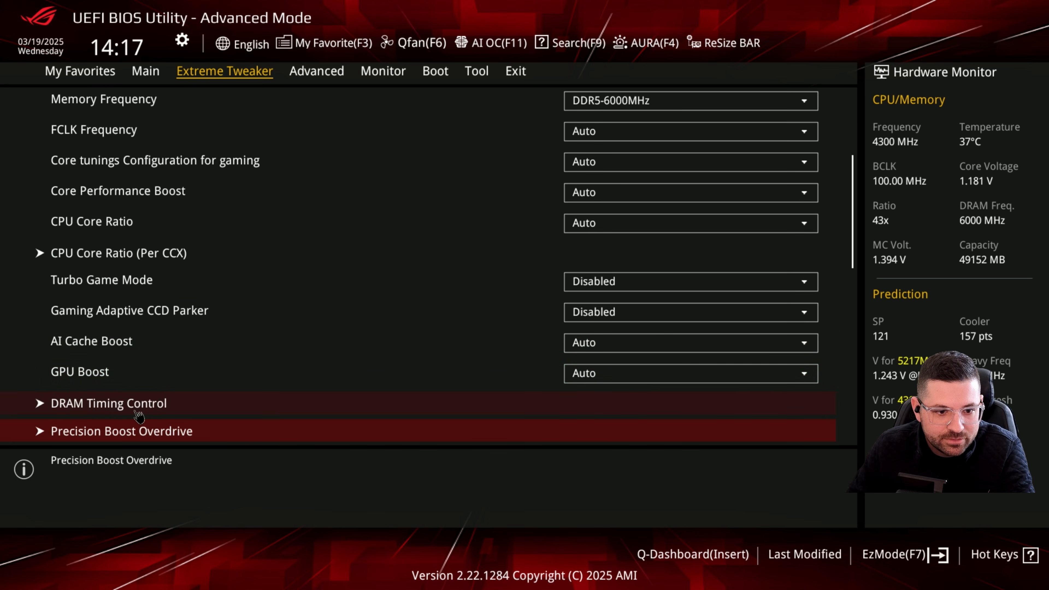
- Inspect the Tcl value among the primary timings in DRAM Timing Control and return to Extreme Tweaker
left_click(137, 411)
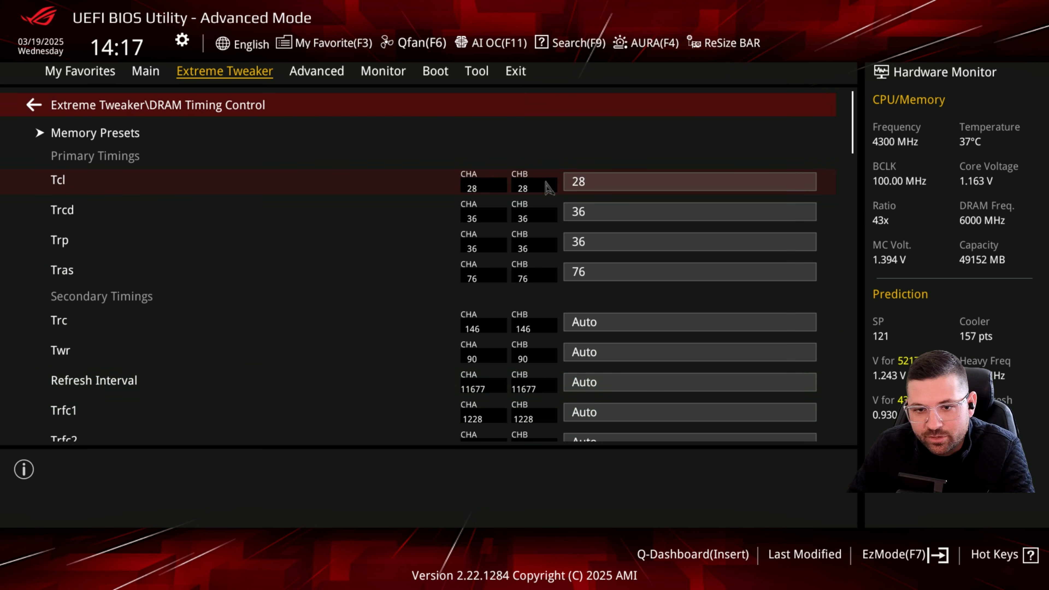
left_click(588, 182)
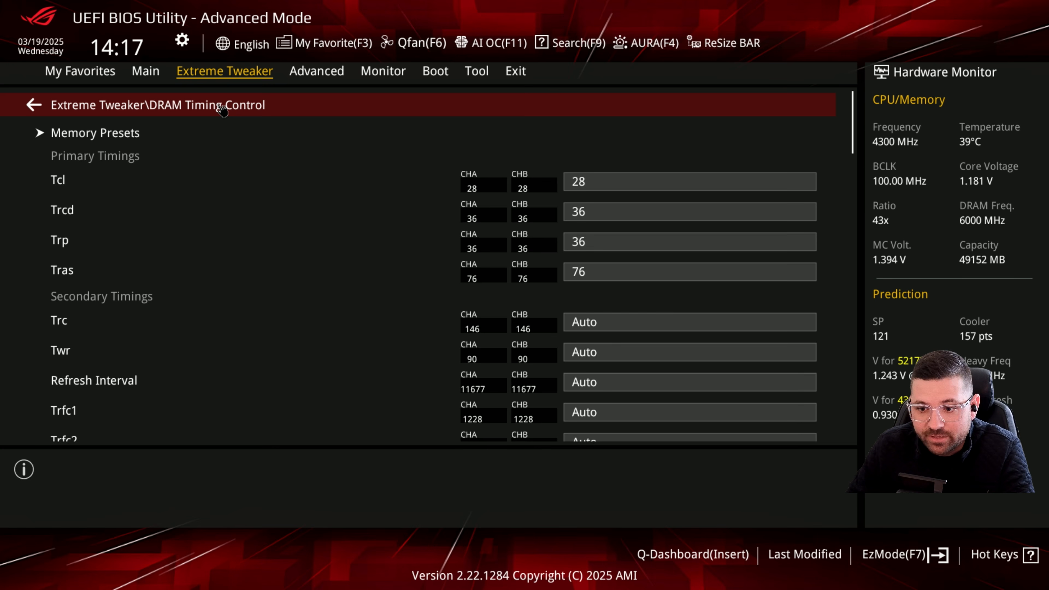
left_click(221, 109)
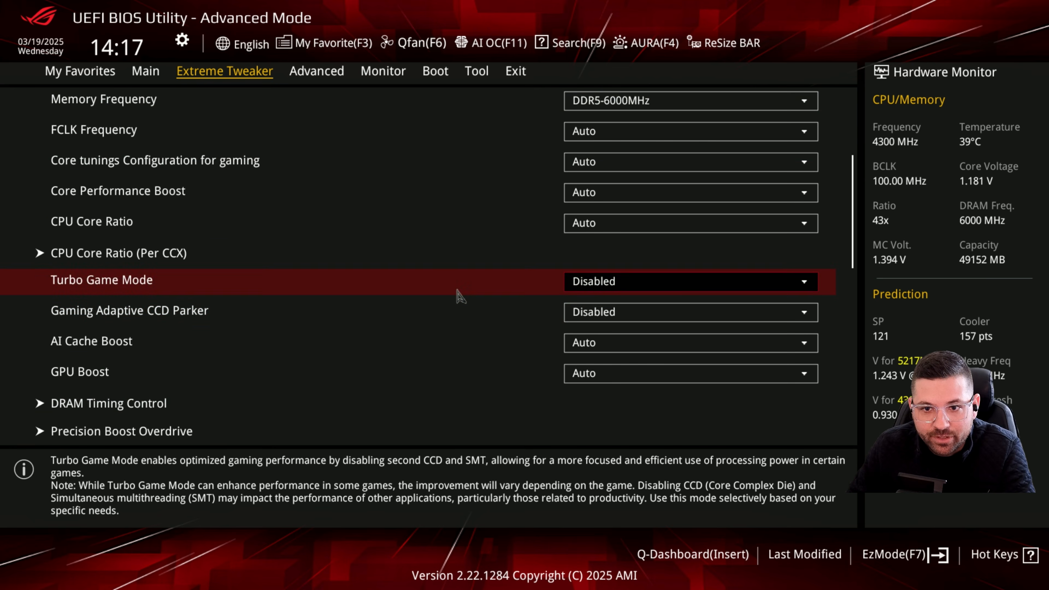
- Review the Extreme Tweaker settings back up to the DOCP profile and Ai Overclock Tuner
key("Up")
key("Up")
key("Up")
key("Up")
key("Up")
key("Up")
key("Up")
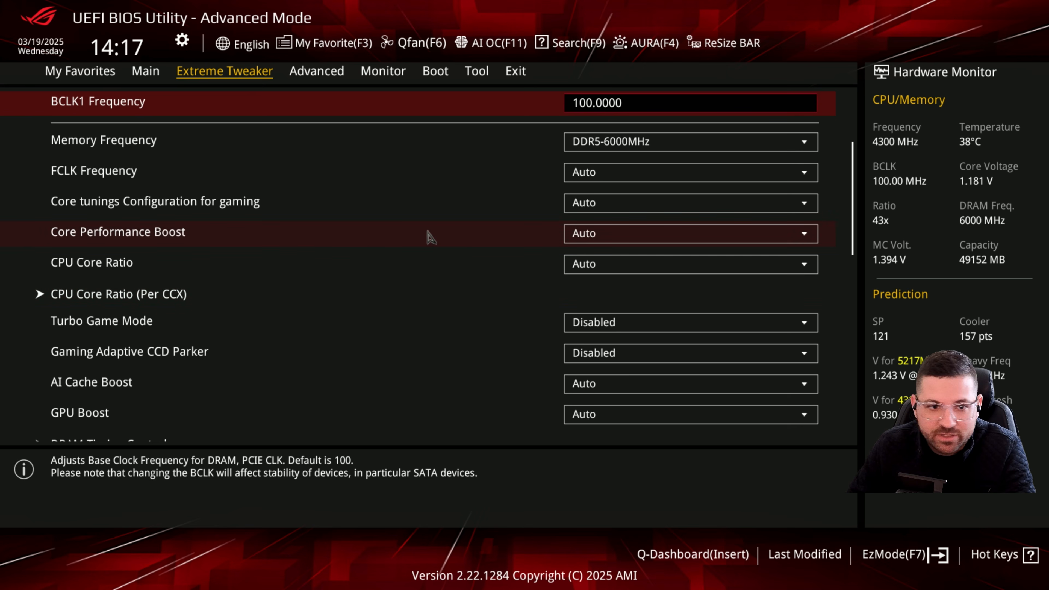
key("Up")
key("Up")
key("Up")
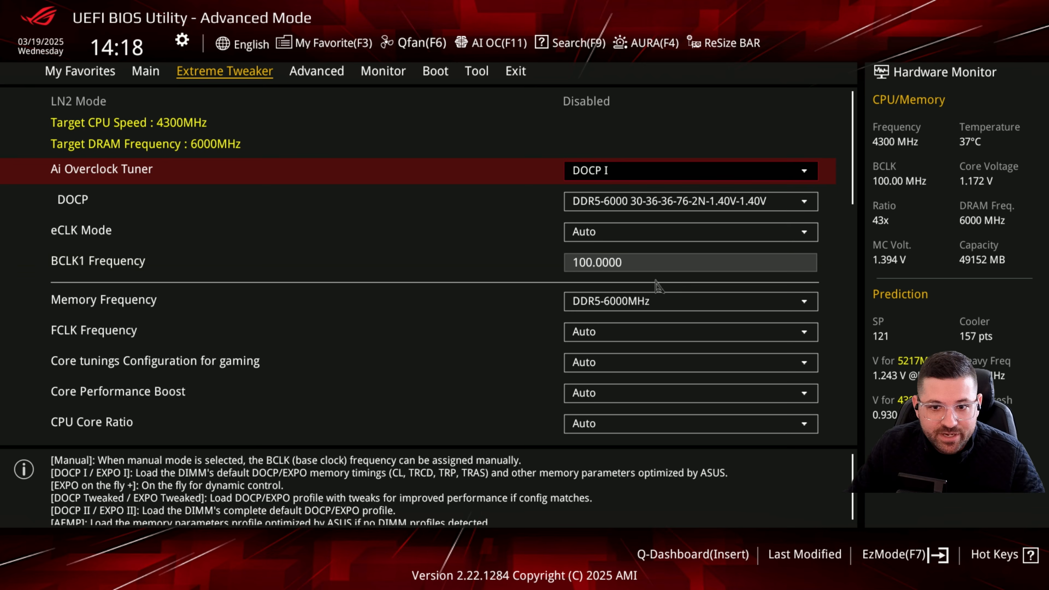
- Open the Precision Boost Overdrive settings and set Precision Boost Overdrive to Enabled
left_click(660, 233)
scroll(555, 337, "down", 9)
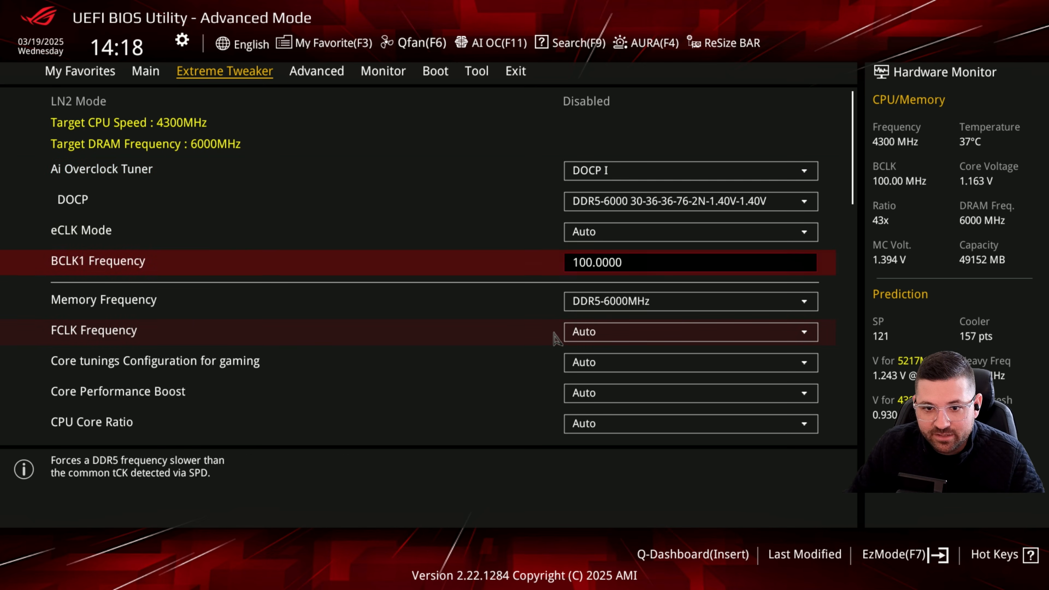
scroll(461, 404, "down", 5)
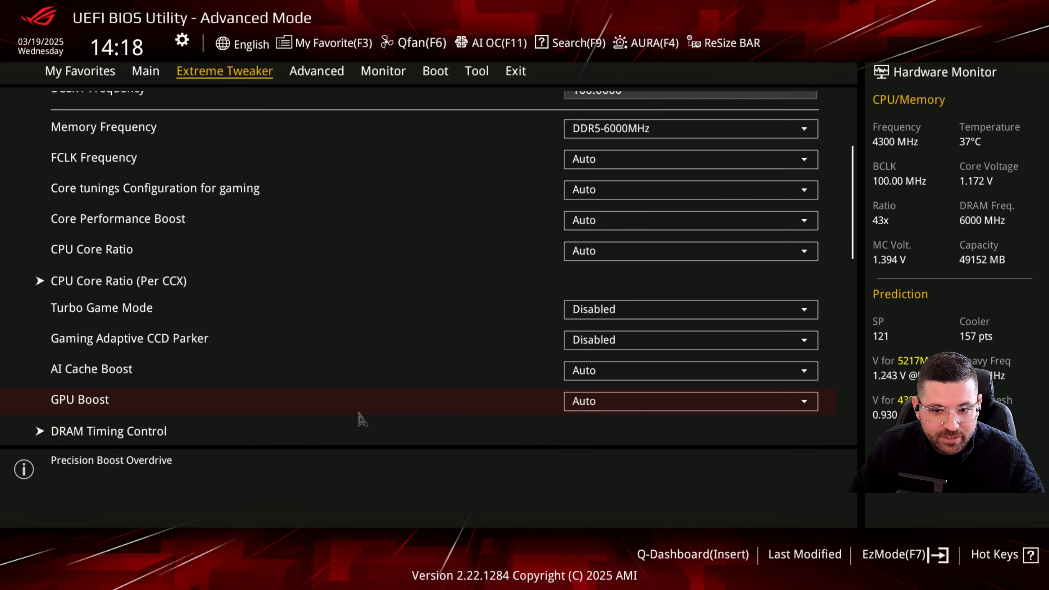
left_click(147, 396)
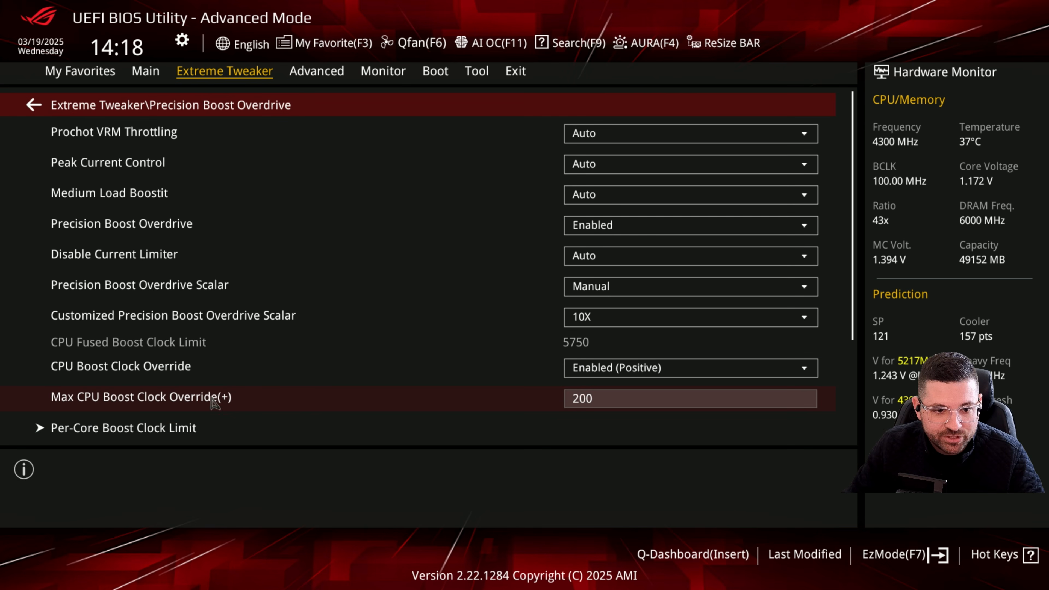
left_click(584, 226)
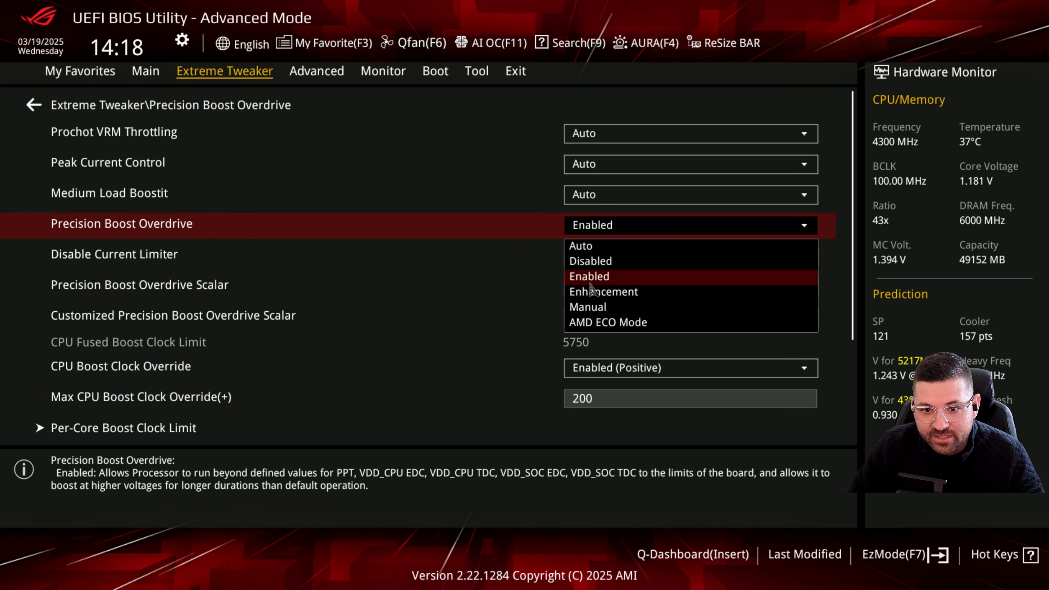
left_click(592, 283)
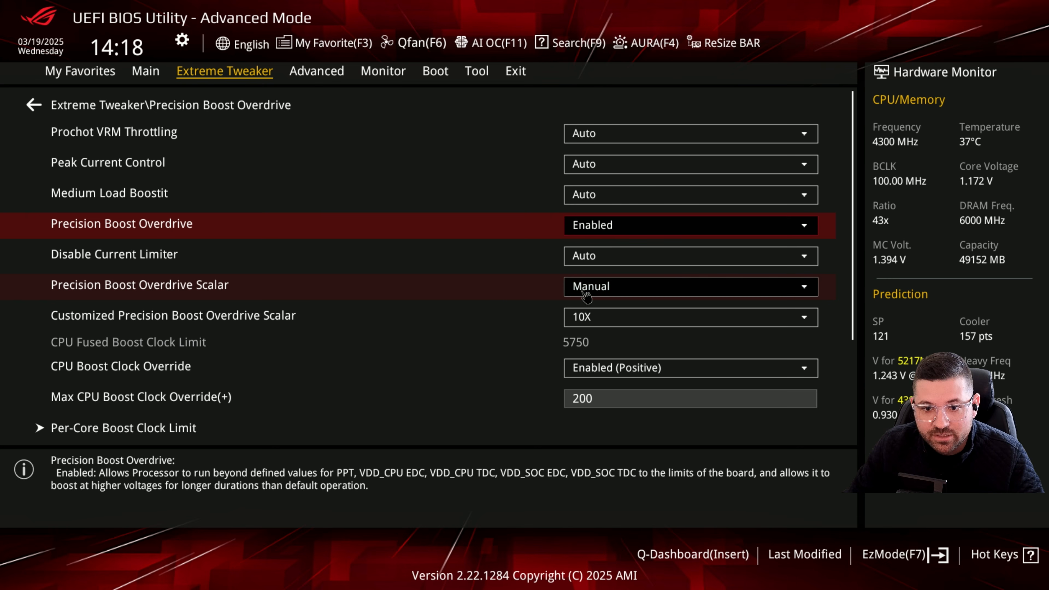
- Keep the Precision Boost Overdrive Scalar on Manual and set the Customized Precision Boost Overdrive Scalar to 10X
left_click(612, 291)
left_click(612, 291)
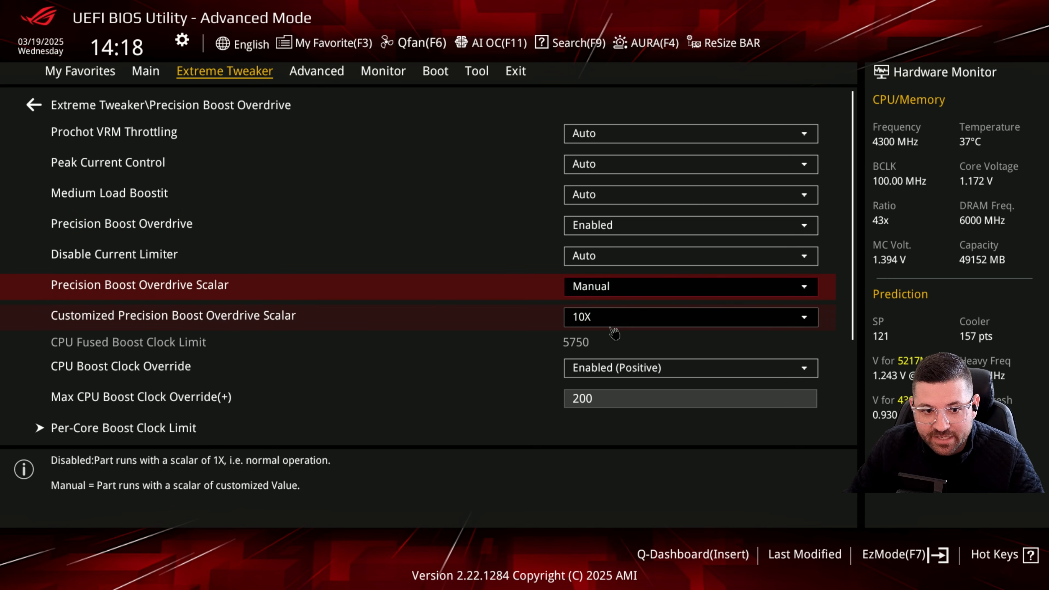
left_click(612, 326)
left_click(632, 282)
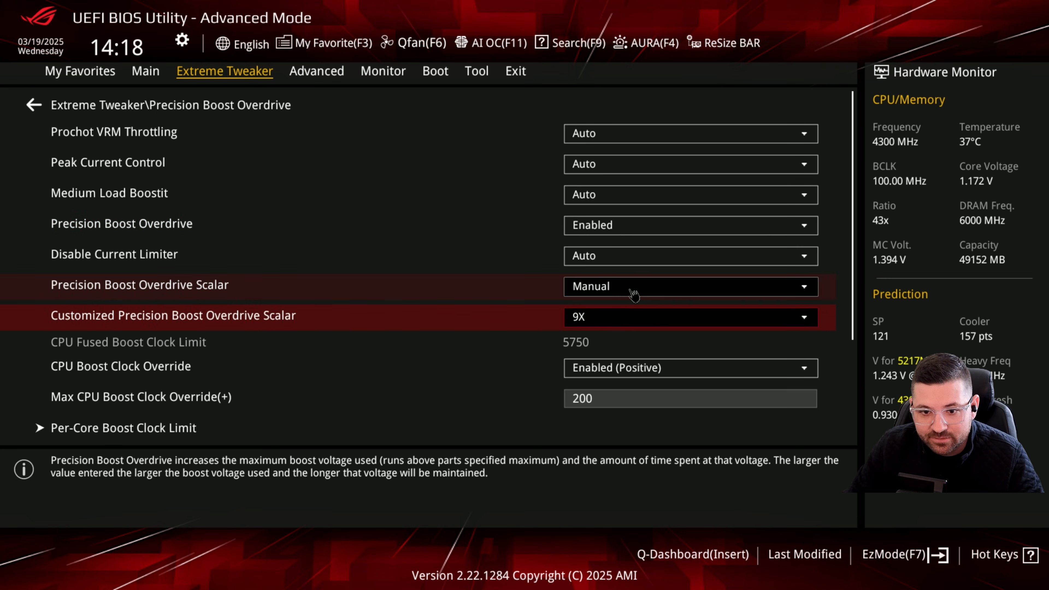
left_click(614, 324)
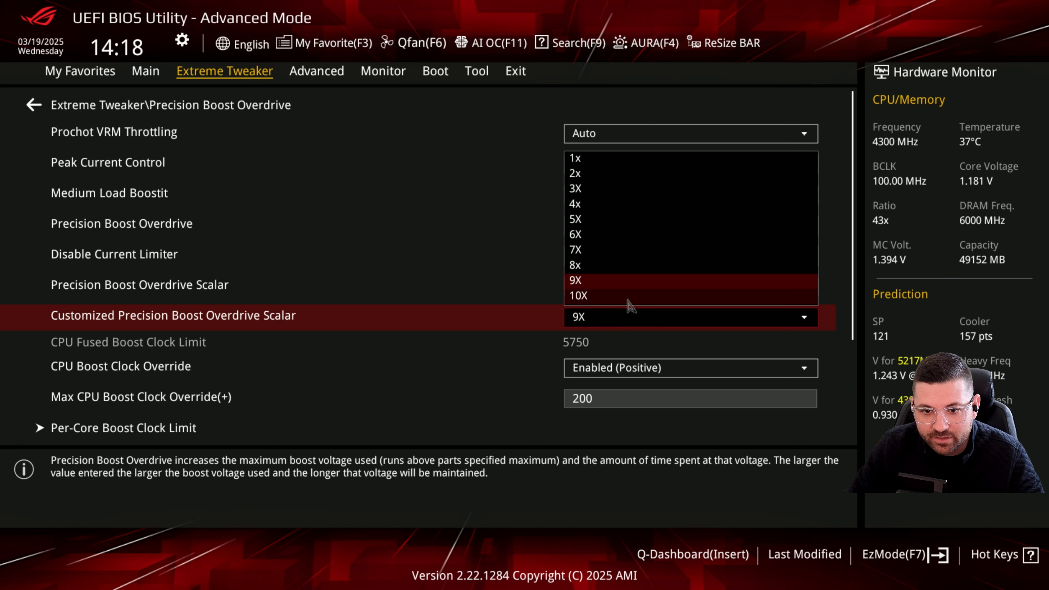
left_click(619, 298)
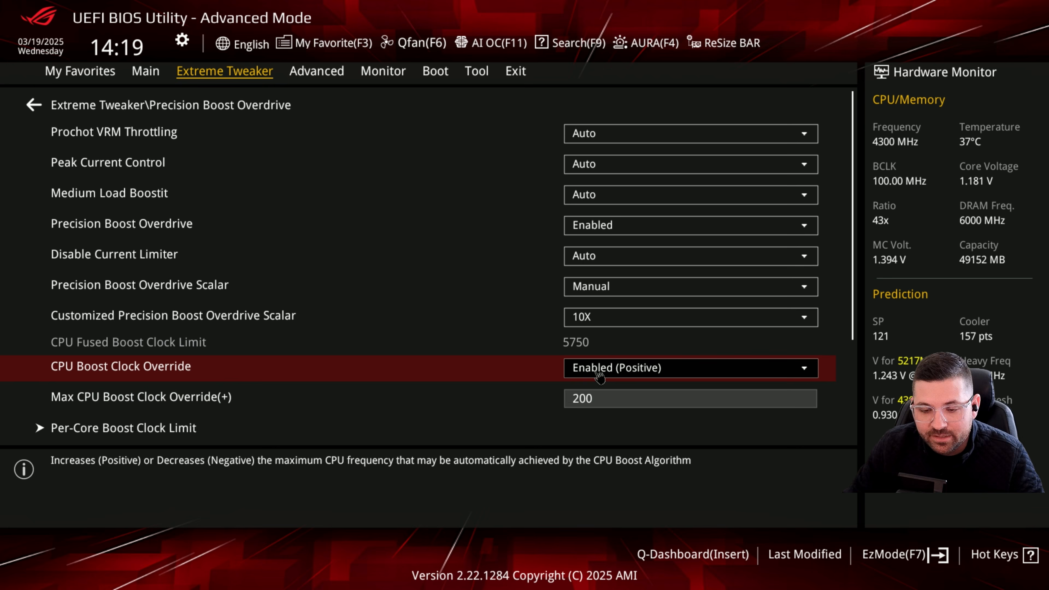
- Check the available options for CPU Boost Clock Override, keeping Enabled (Positive)
left_click(596, 372)
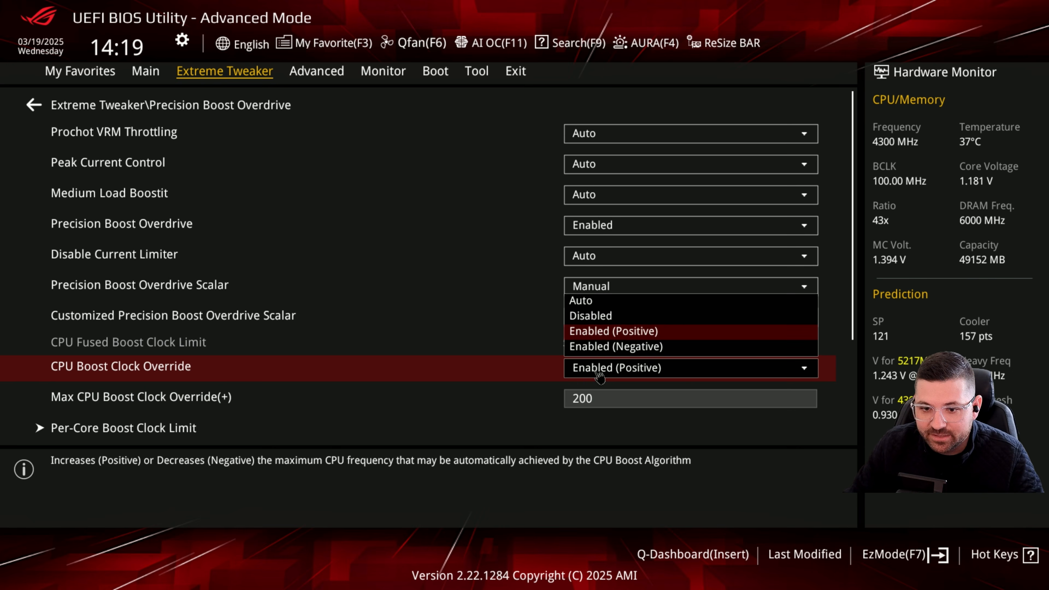
left_click(597, 373)
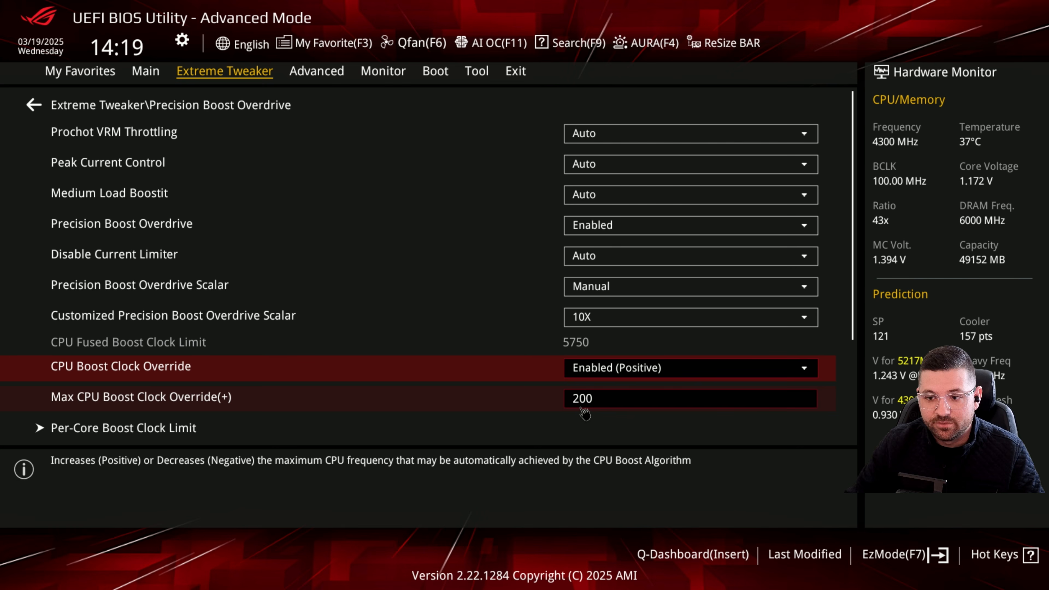
- Open the Curve Optimizer settings and check the available modes, keeping Per Core
scroll(399, 413, "down", 7)
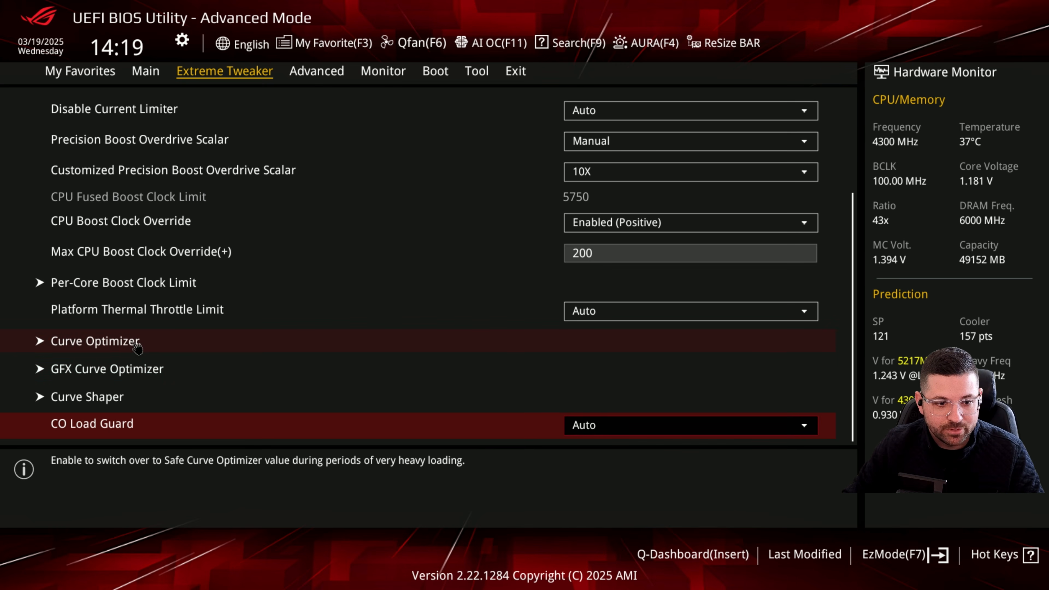
left_click(137, 348)
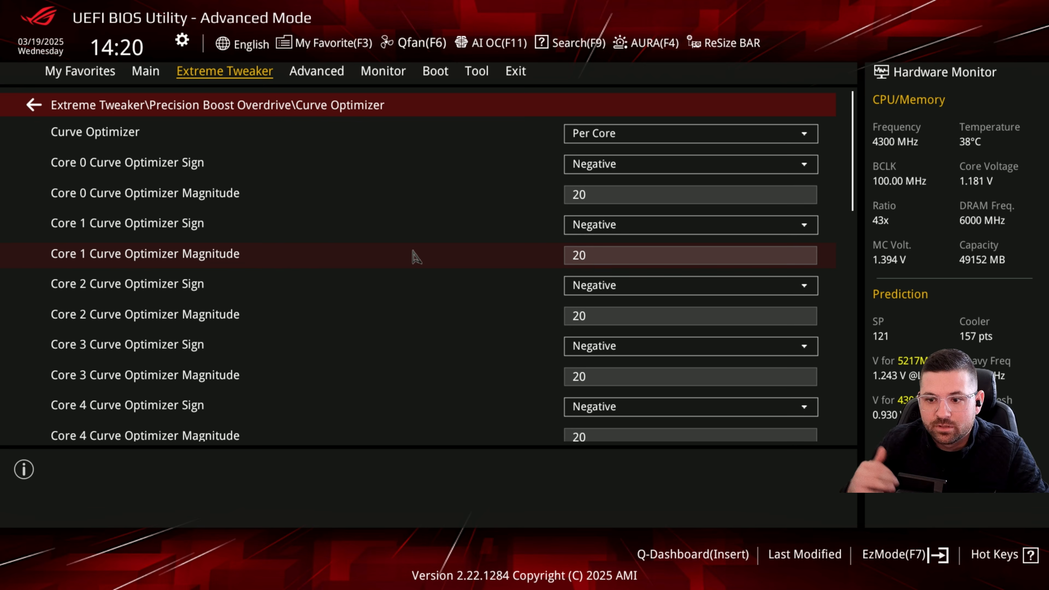
left_click(624, 136)
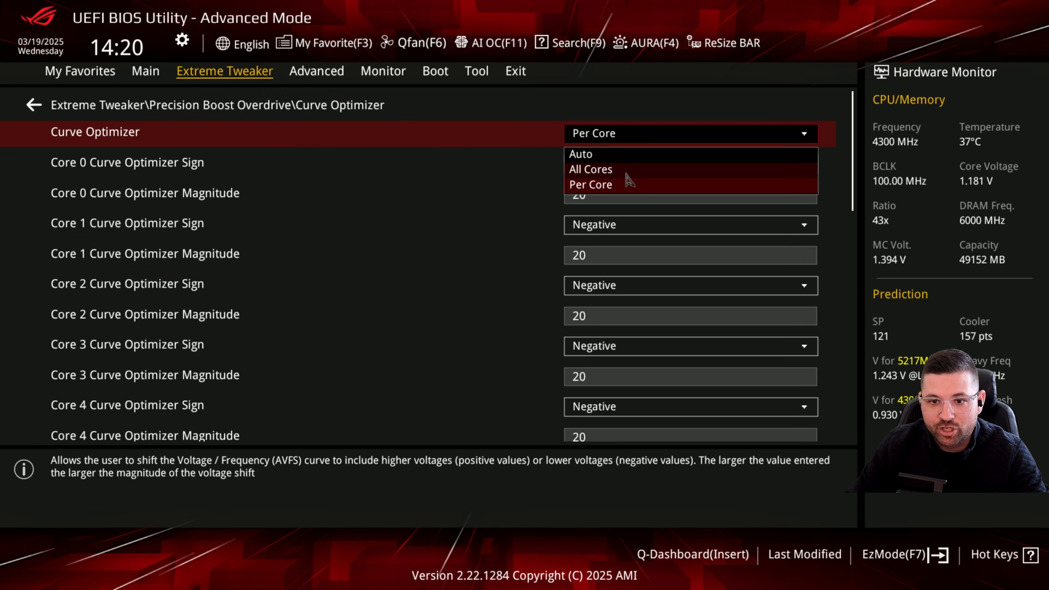
left_click(655, 134)
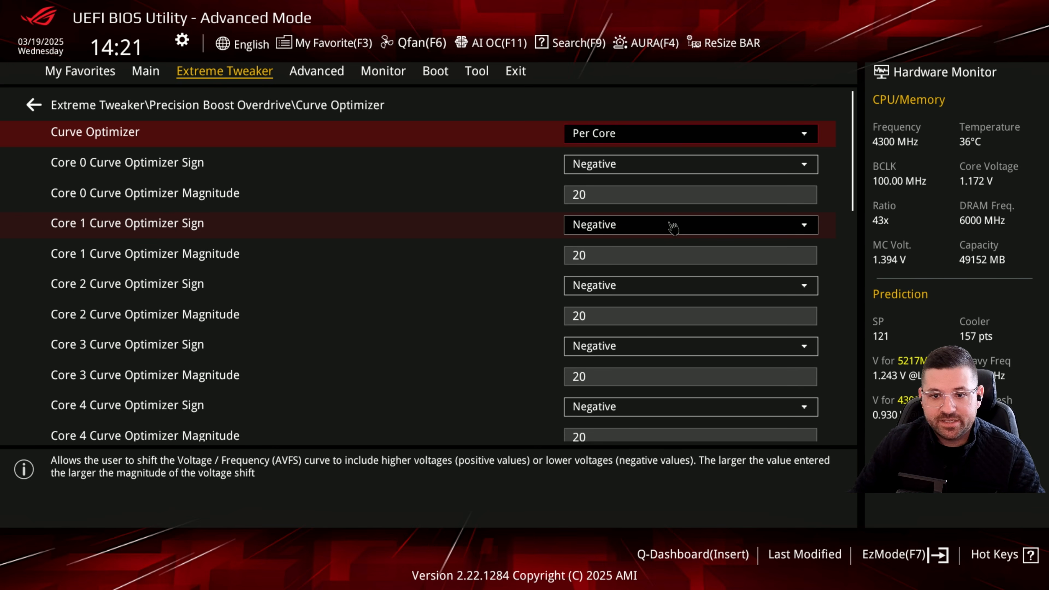
- Examine the Curve Optimizer sign and magnitude of Core 0 through Core 15, and return to the Precision Boost Overdrive settings
key("Down")
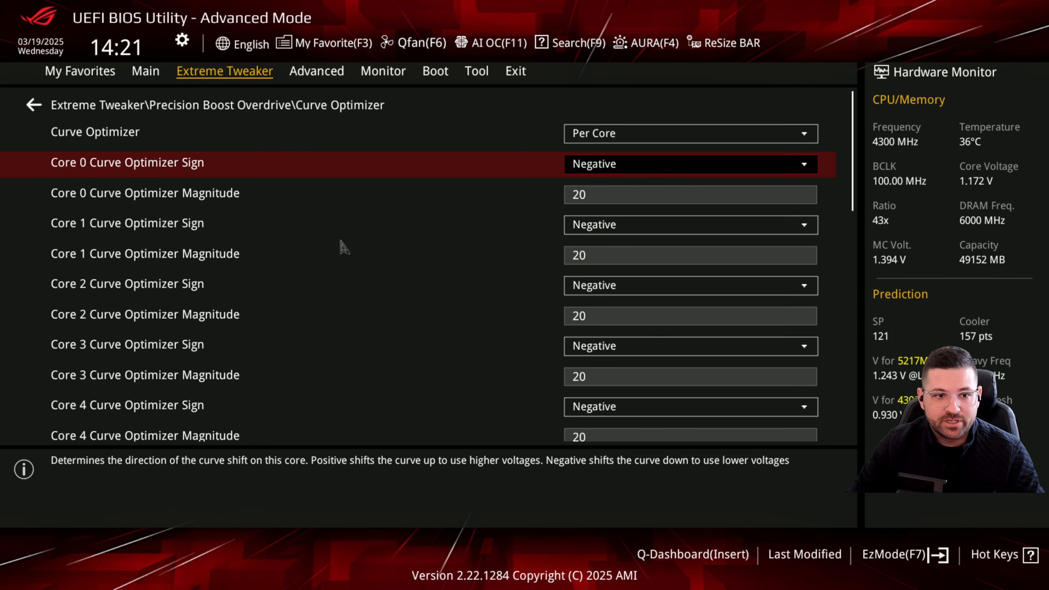
key("Down")
key("Down")
key("Down")
key("Down")
key("Down")
key("Down")
key("Down")
key("Down")
key("Down")
key("Down")
key("Down")
key("Down")
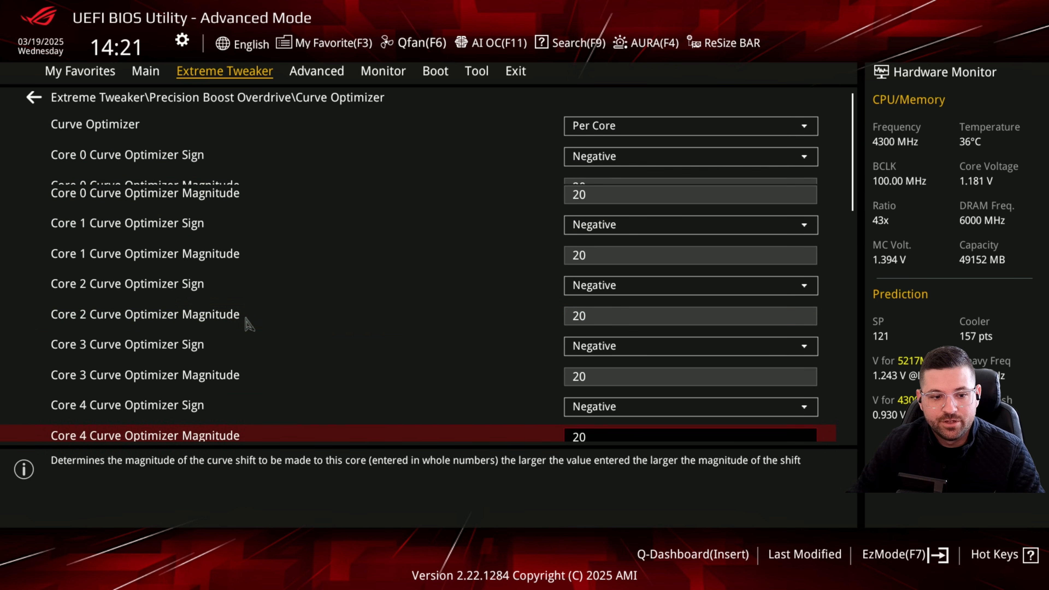
key("Down")
key("Down")
key("Down")
key("Down")
key("Down")
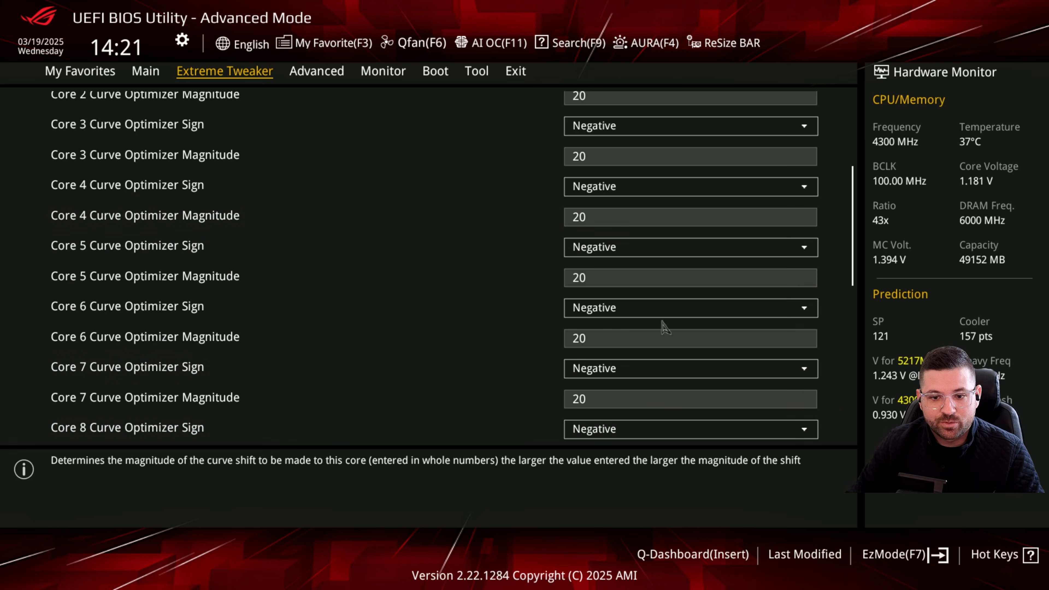
scroll(662, 323, "down", 1)
scroll(662, 327, "down", 6)
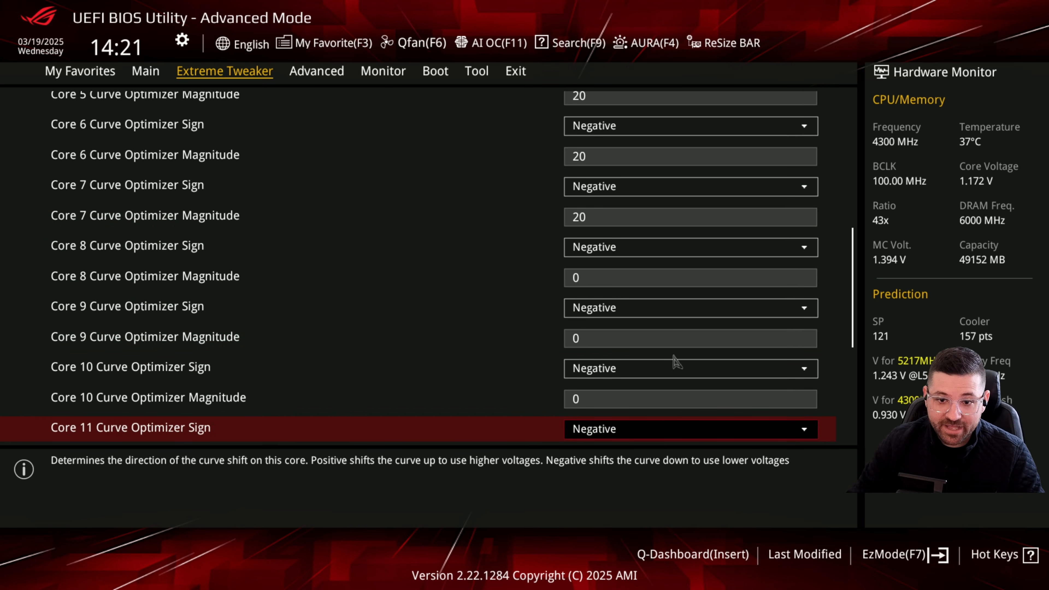
scroll(676, 363, "down", 3)
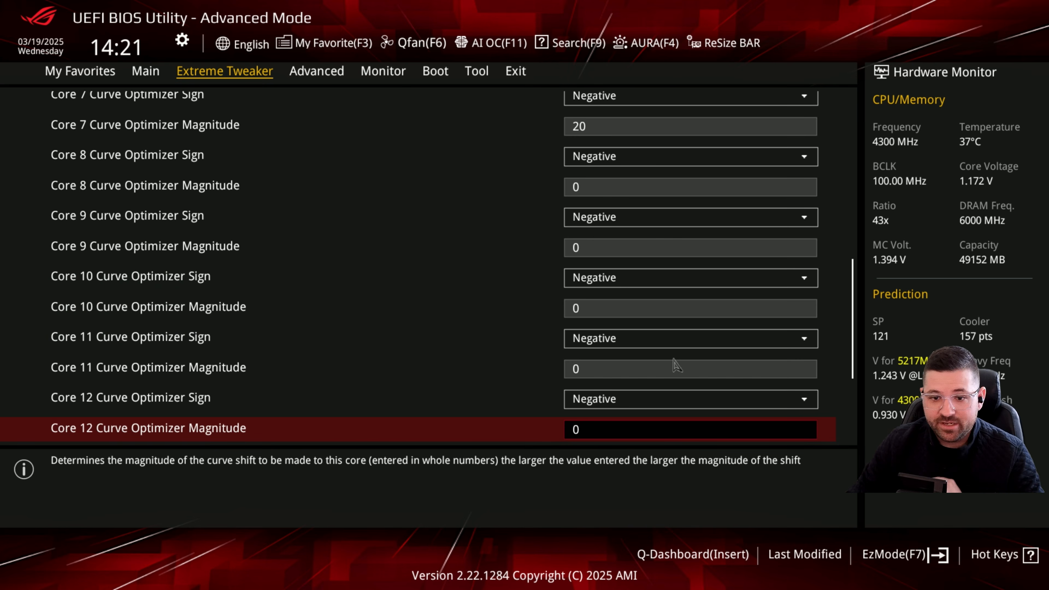
scroll(677, 359, "down", 3)
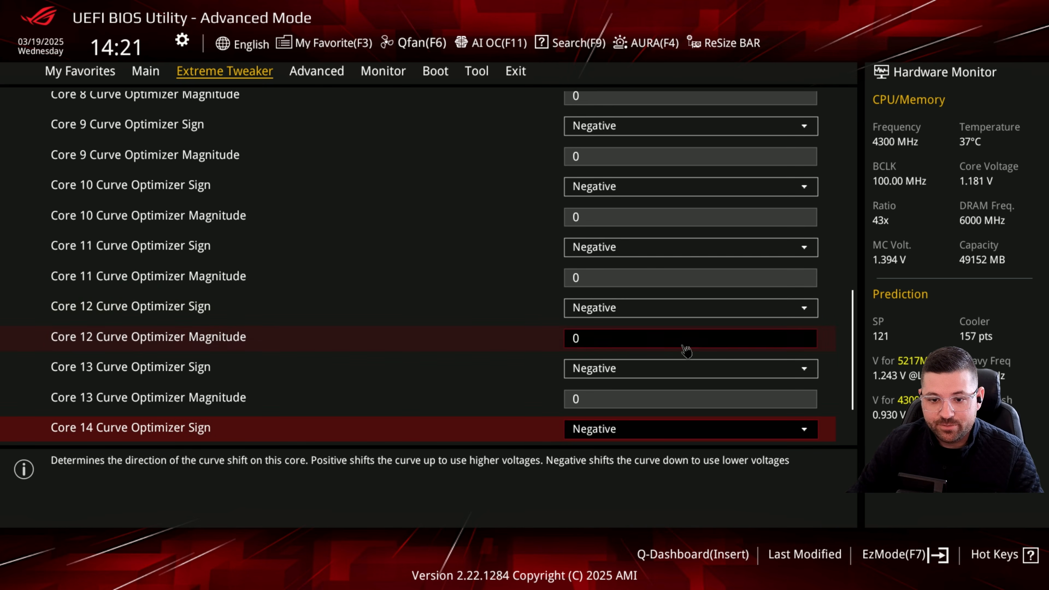
scroll(685, 350, "down", 2)
scroll(685, 351, "down", 1)
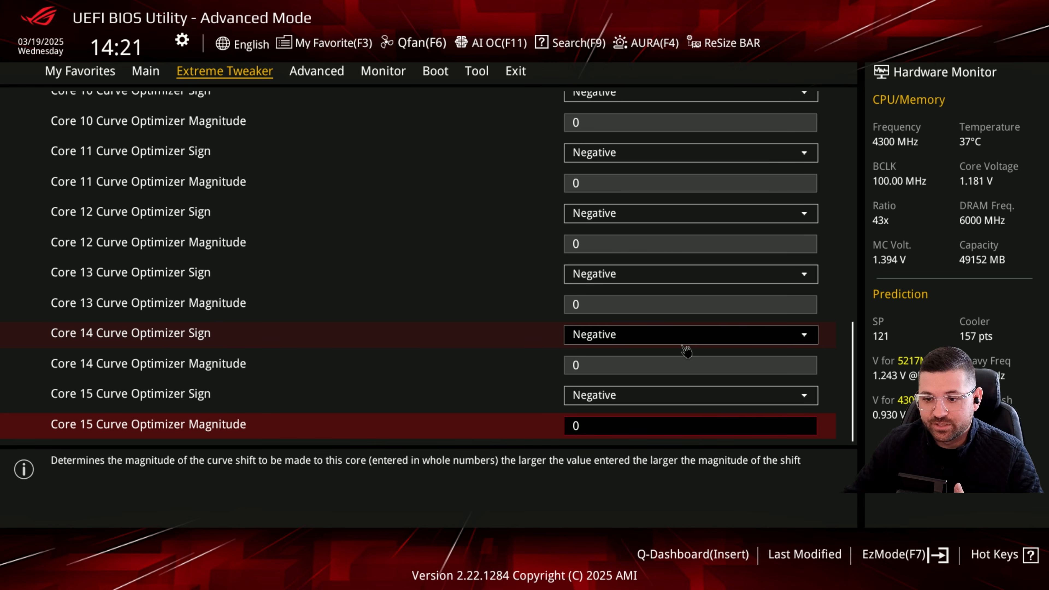
scroll(686, 351, "up", 13)
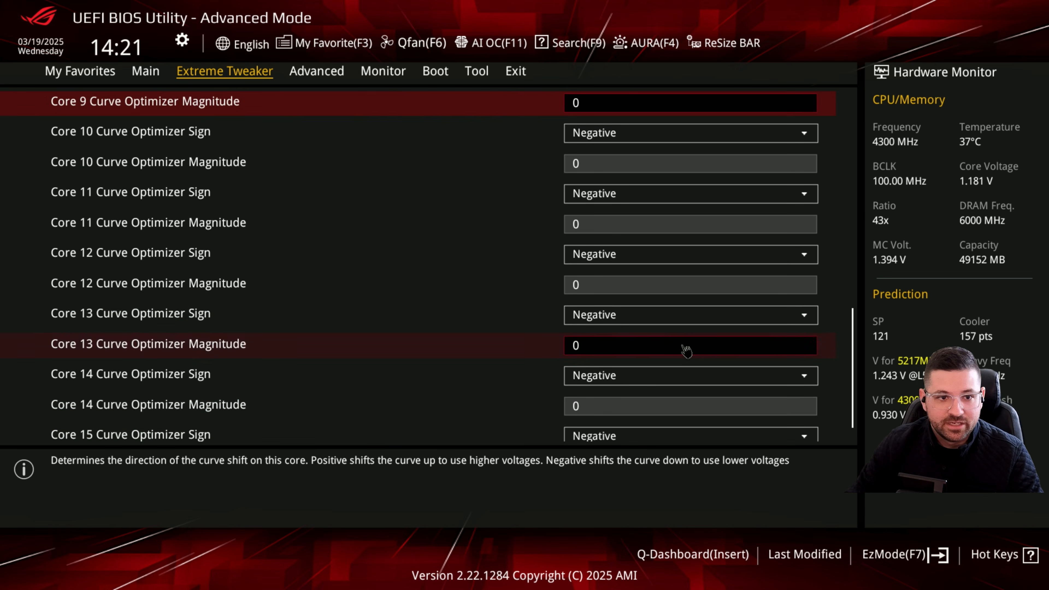
scroll(686, 350, "up", 11)
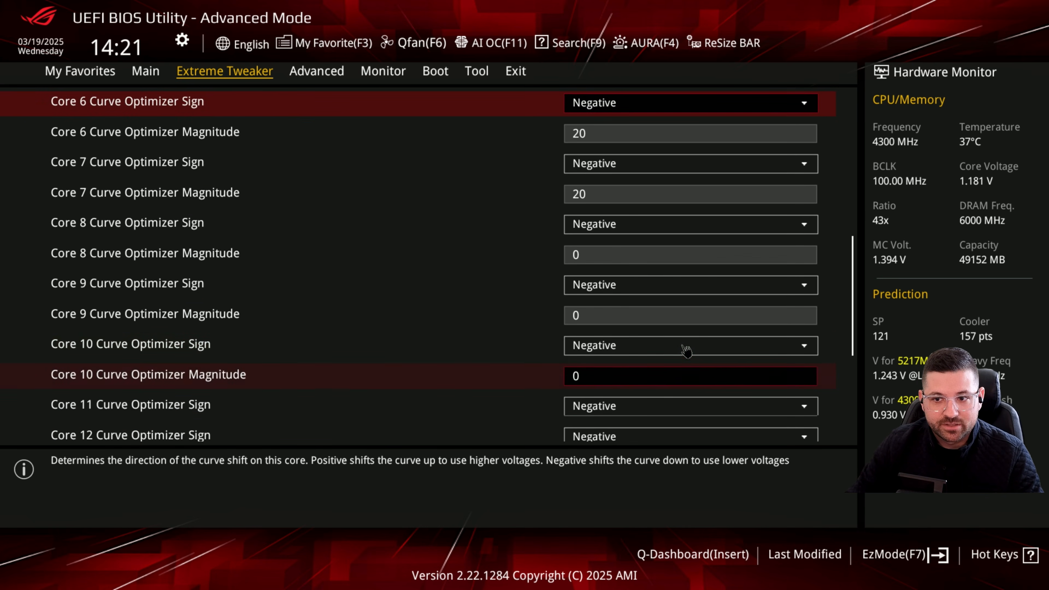
scroll(686, 350, "up", 7)
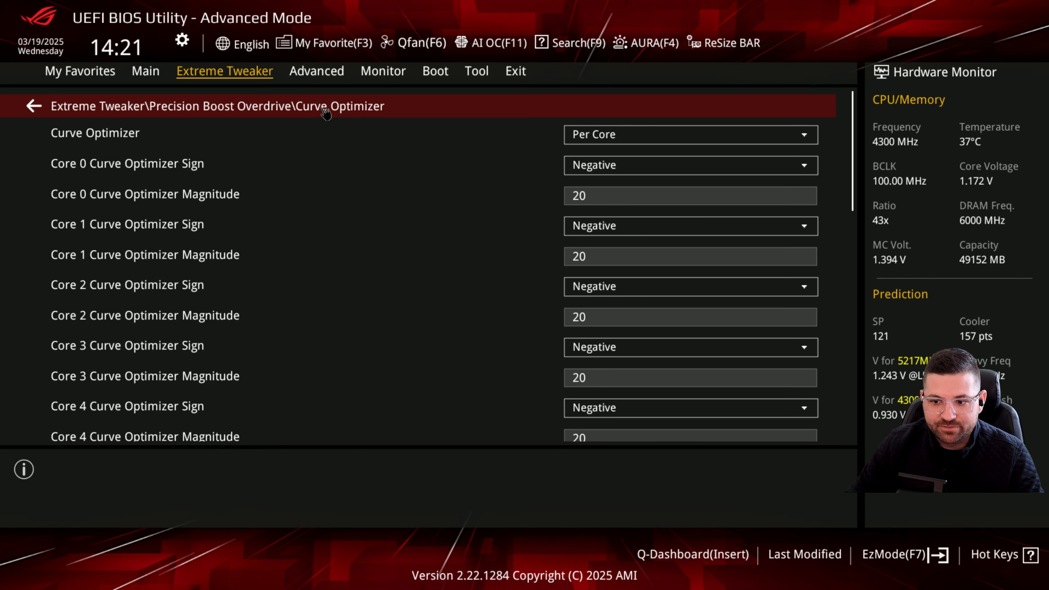
left_click(326, 108)
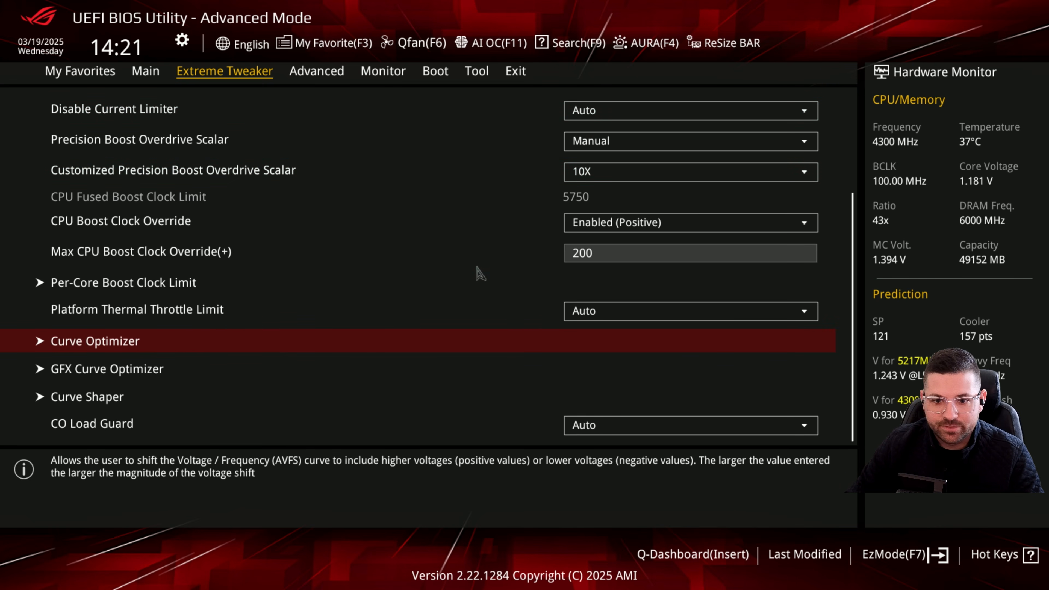
- Check the CO Load Guard setting and open the Curve Shaper settings
key("Down")
key("Down")
key("Down")
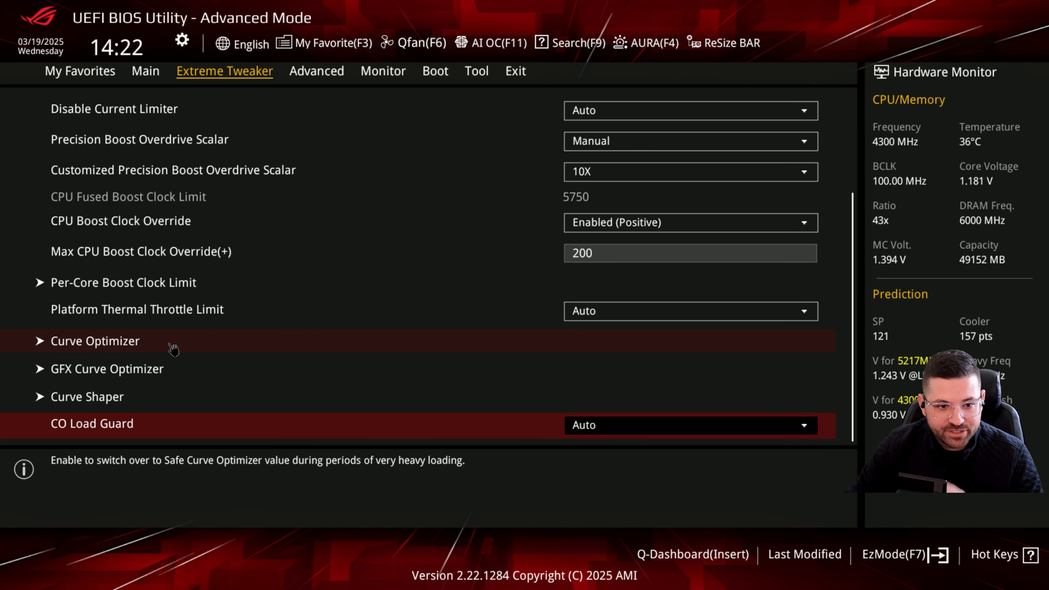
left_click(143, 406)
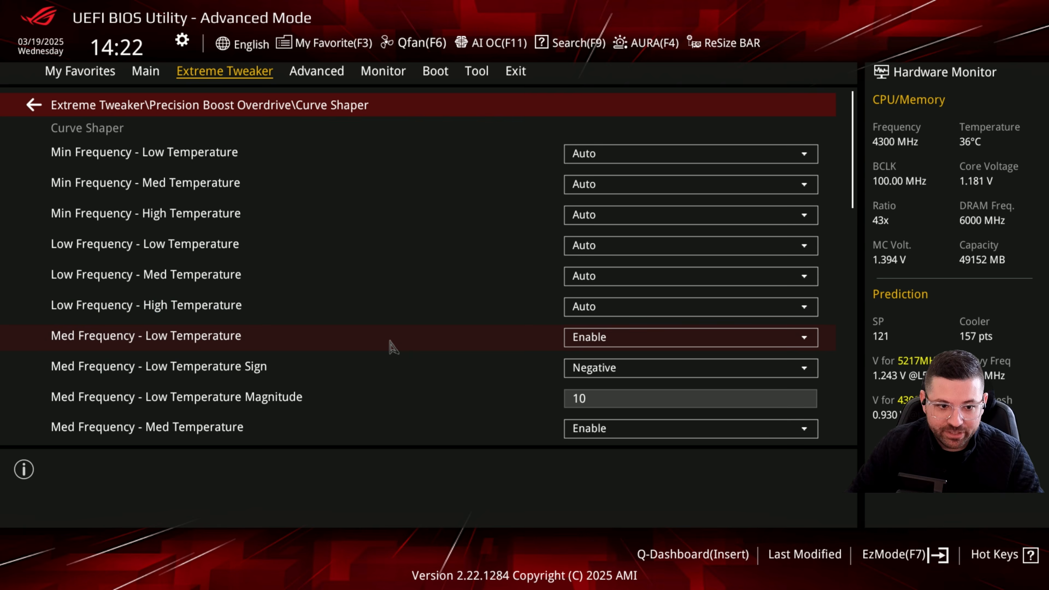
- Examine the Curve Shaper modes, signs and magnitudes for every temperature band, from Min Frequency through Max Frequency
key("Down")
key("Down")
key("Down")
key("Down")
key("Down")
key("Down")
key("Down")
key("Down")
key("Down")
key("Down")
key("Down")
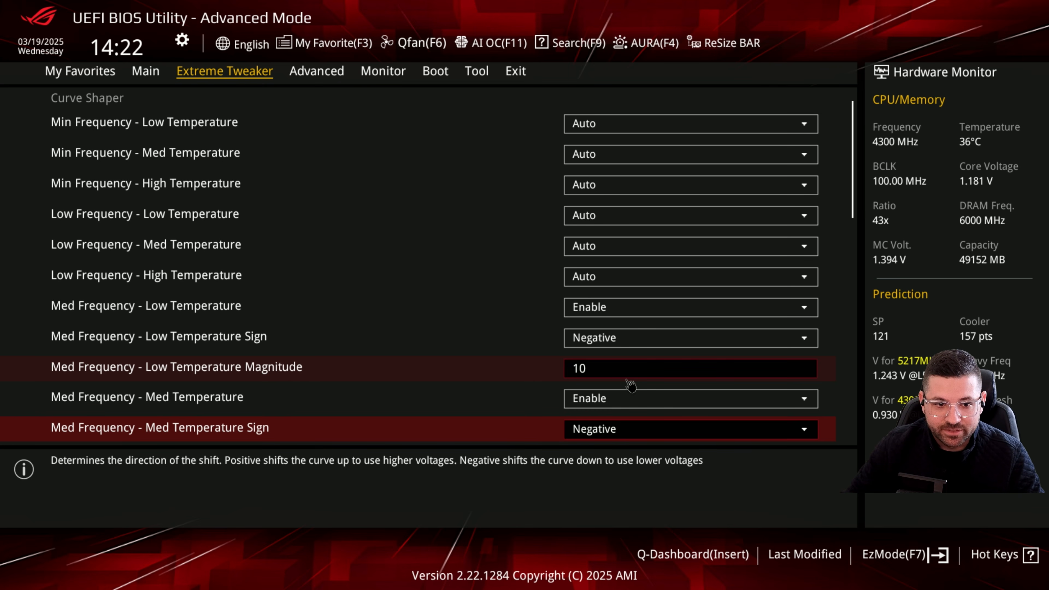
left_click(655, 370)
scroll(660, 380, "down", 3)
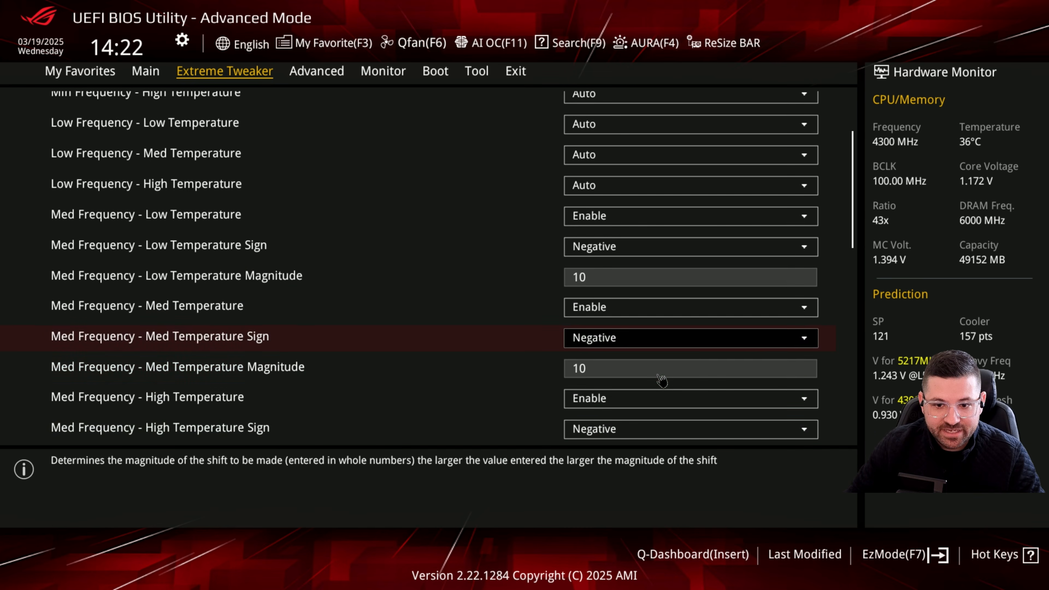
scroll(661, 380, "down", 3)
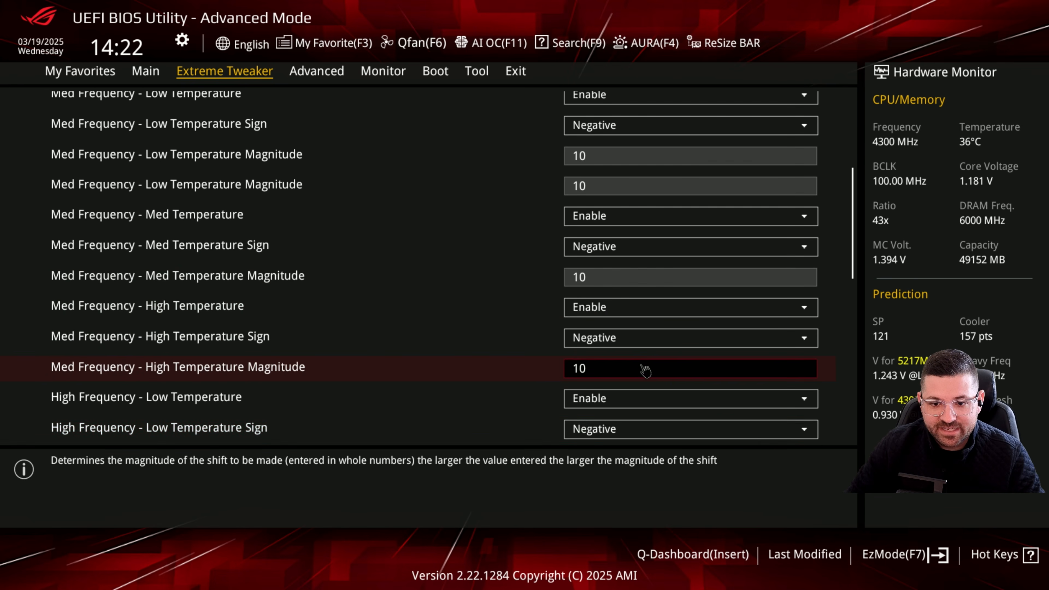
scroll(646, 371, "down", 9)
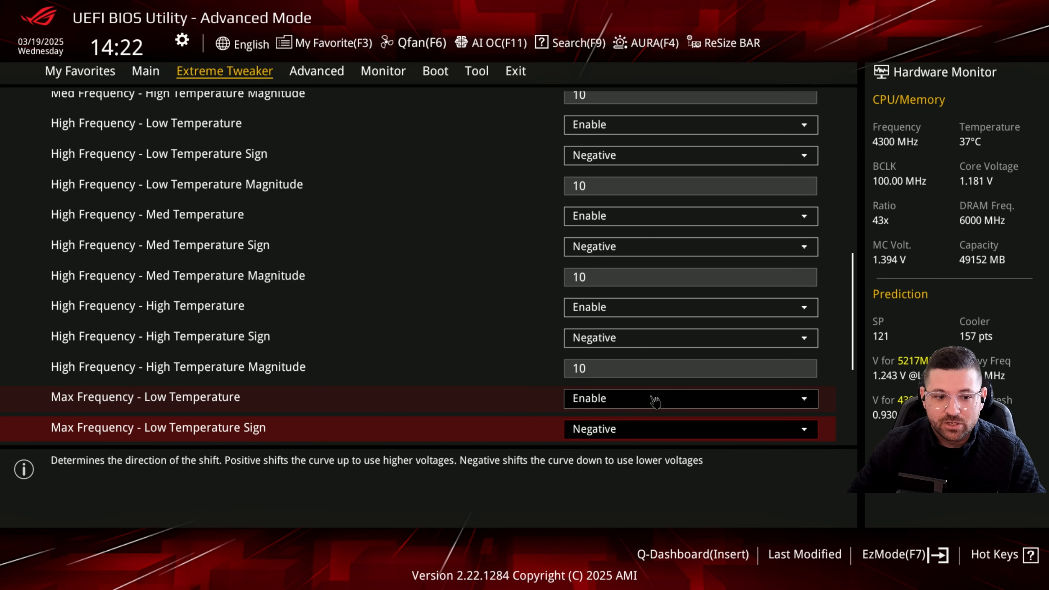
scroll(655, 401, "down", 6)
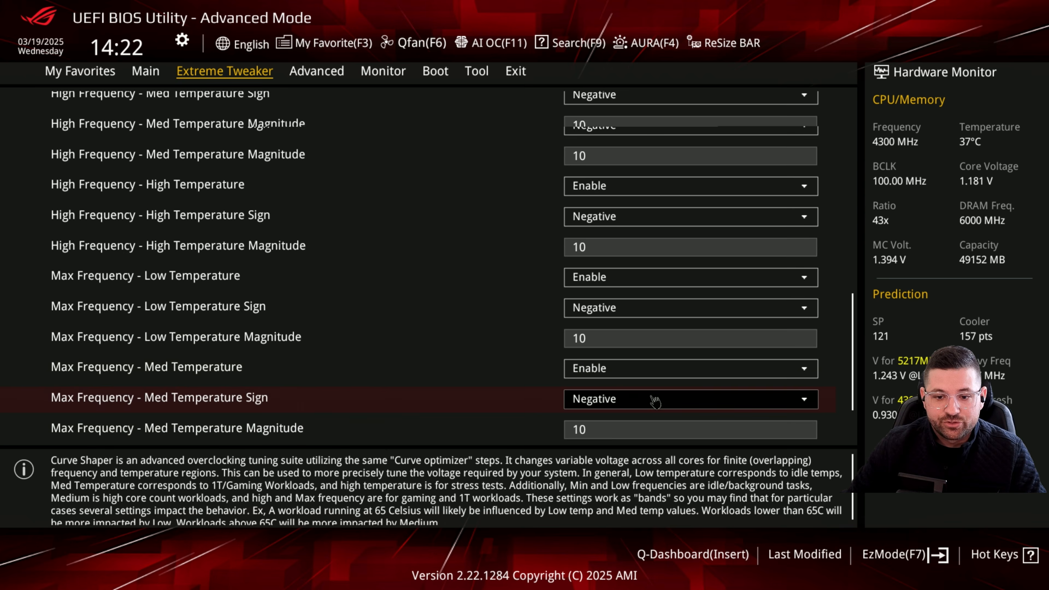
scroll(654, 401, "down", 1)
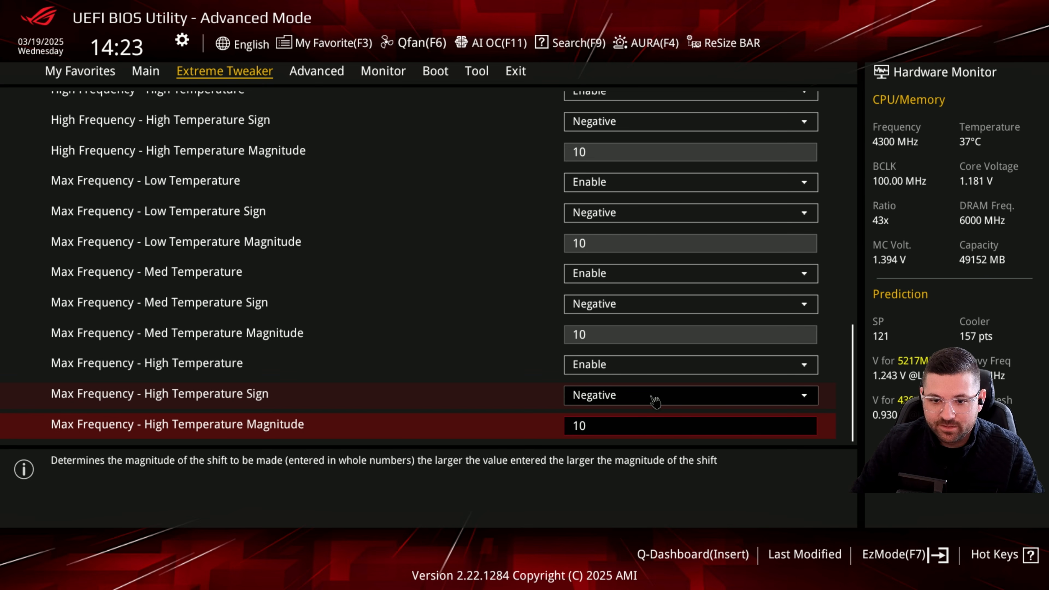
- Review the Curve Shaper bands again from Max Frequency back to Min Frequency, and return to the Precision Boost Overdrive settings
key("Up")
key("Up")
key("Up")
key("Up")
key("Up")
key("Up")
key("Up")
key("Up")
key("Up")
key("Up")
key("Up")
key("Up")
key("Up")
key("Up")
key("Up")
key("Up")
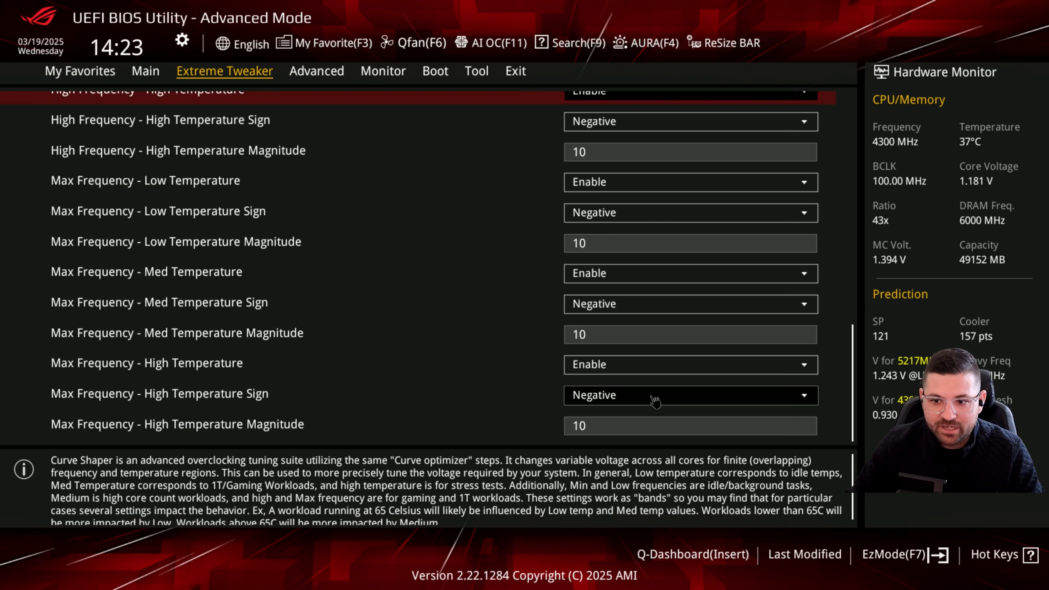
key("Up")
key("Up")
key("Up")
key("Up")
key("Up")
key("Up")
key("Up")
key("Up")
key("Up")
key("Up")
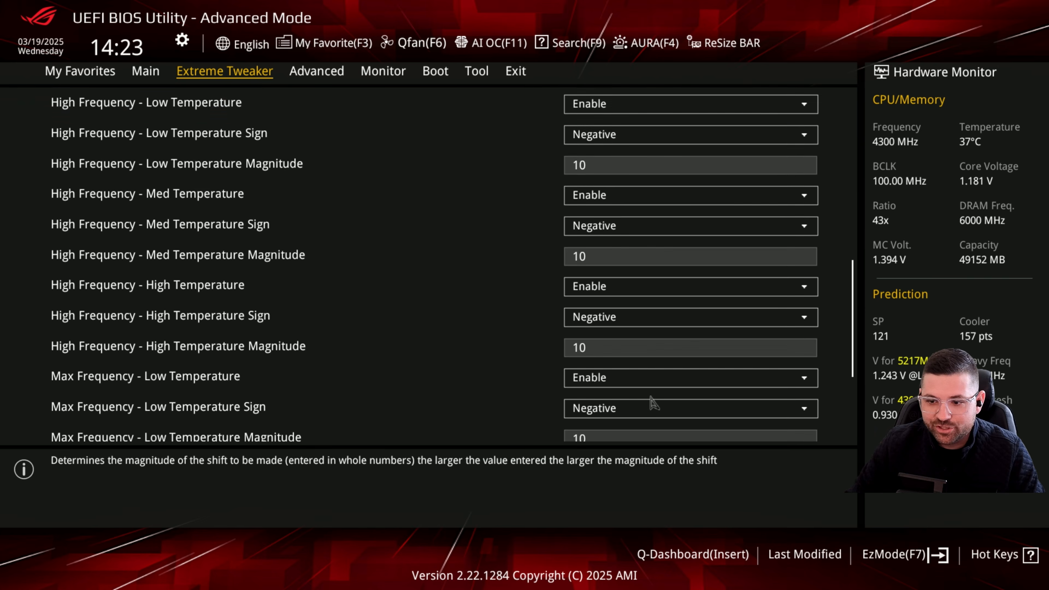
scroll(653, 403, "up", 5)
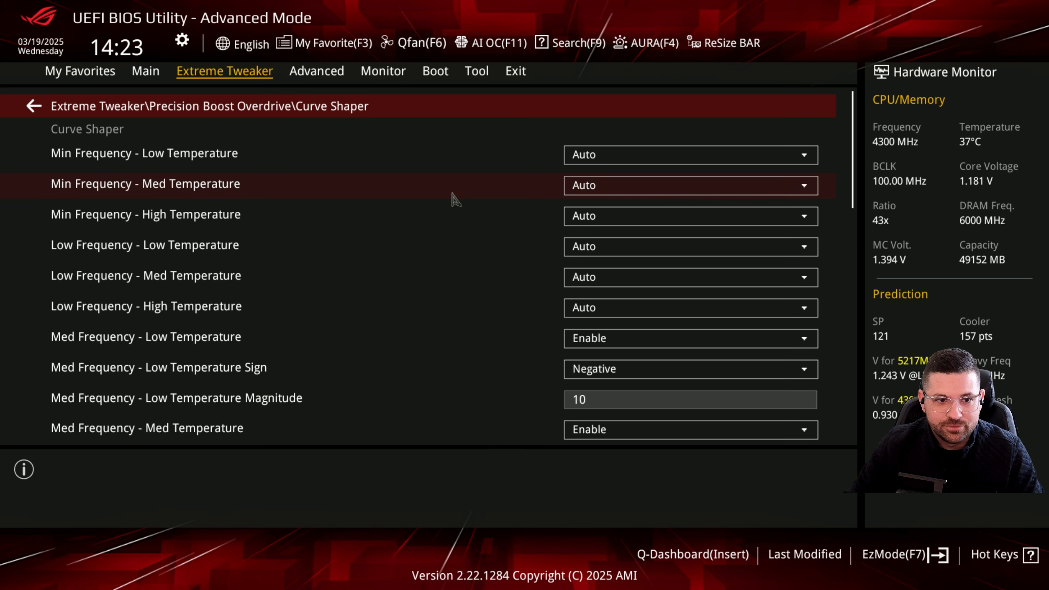
left_click(326, 109)
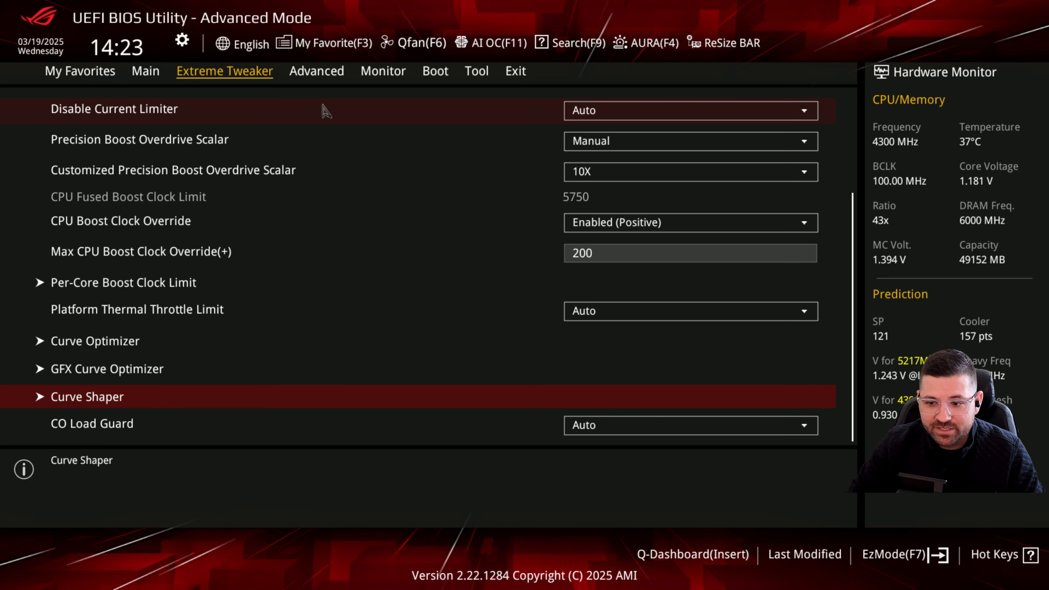
- Review the Precision Boost Overdrive settings from CO Load Guard back to Prochot VRM Throttling, and return to Extreme Tweaker
scroll(346, 292, "down", 1)
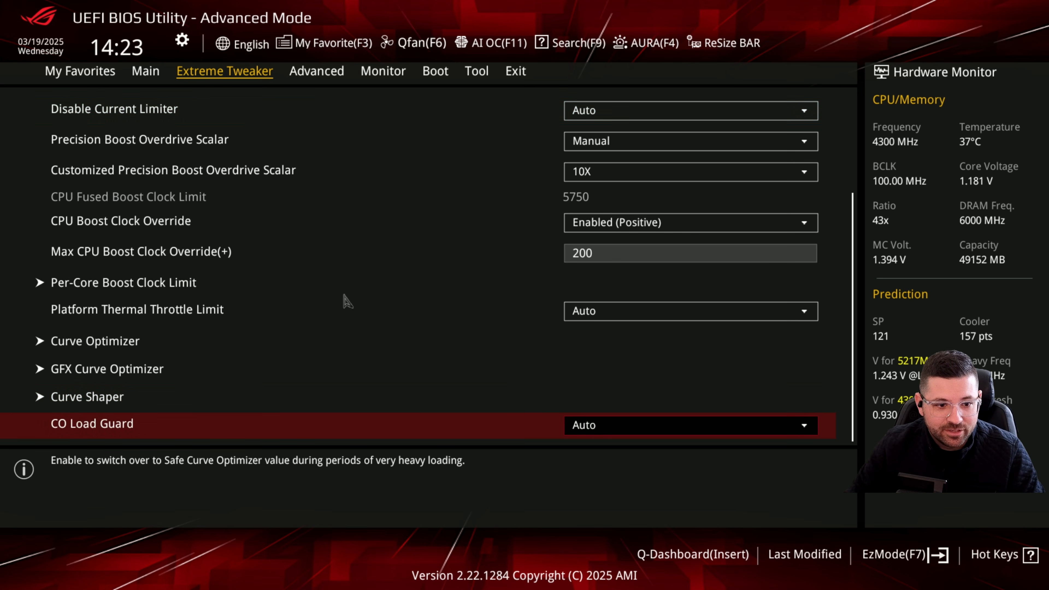
scroll(305, 339, "up", 12)
scroll(308, 345, "up", 4)
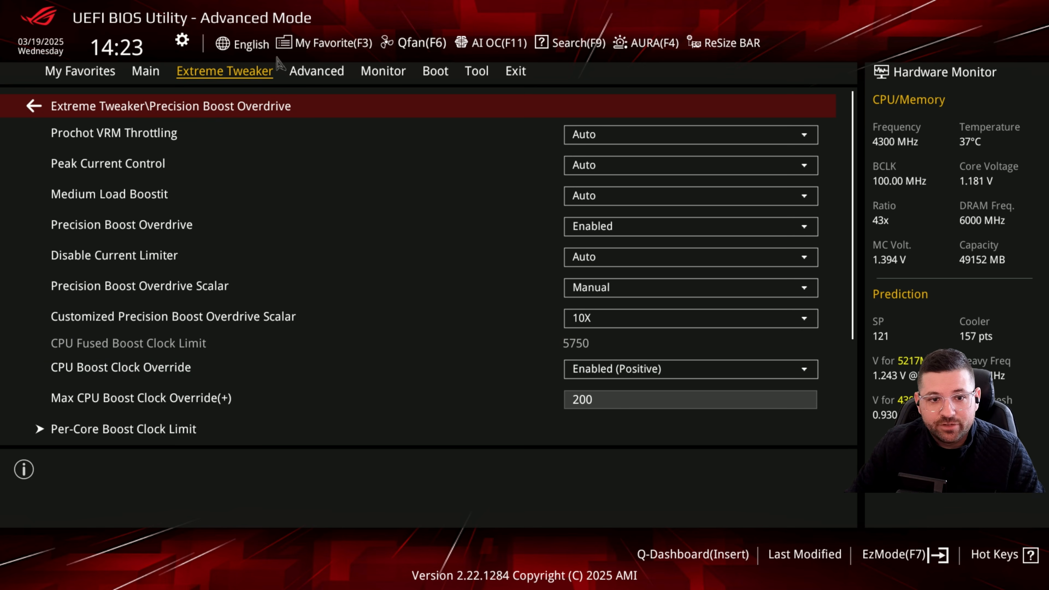
left_click(239, 109)
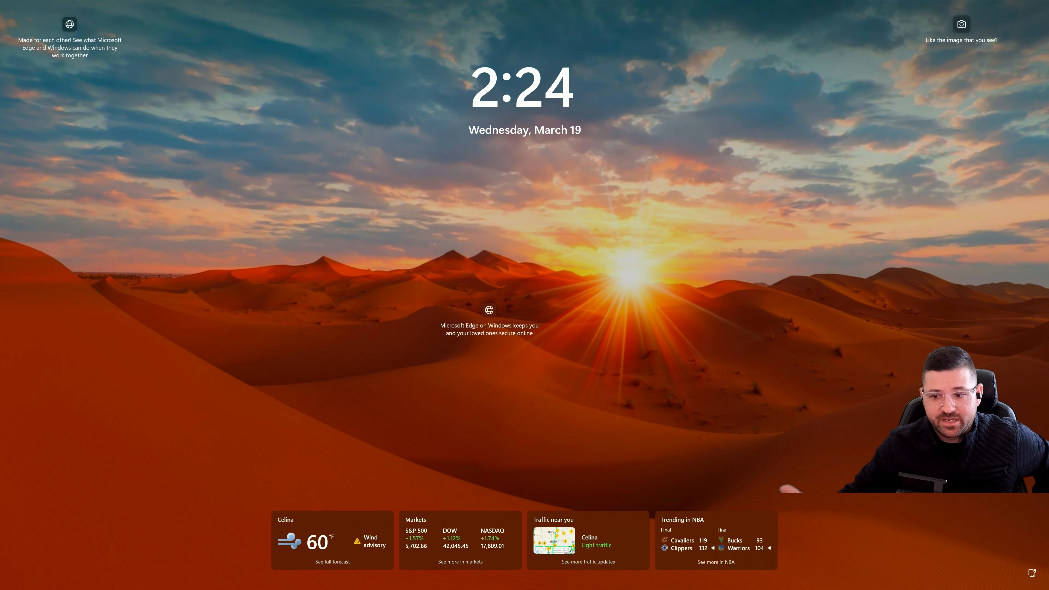
- Dismiss the Windows lock screen and sign in with the account PIN
key("Return")
type("••••")
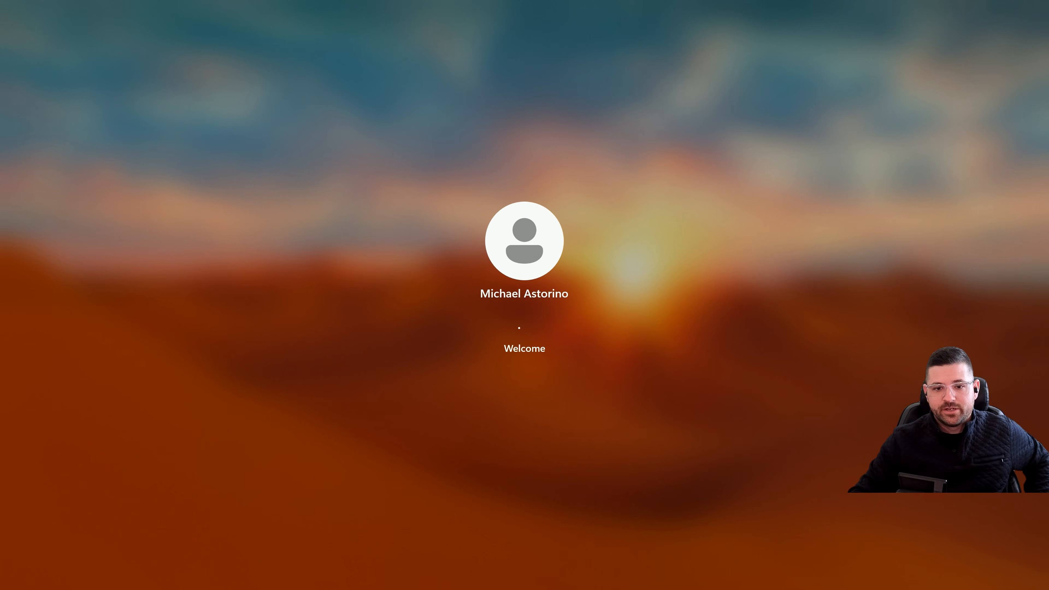